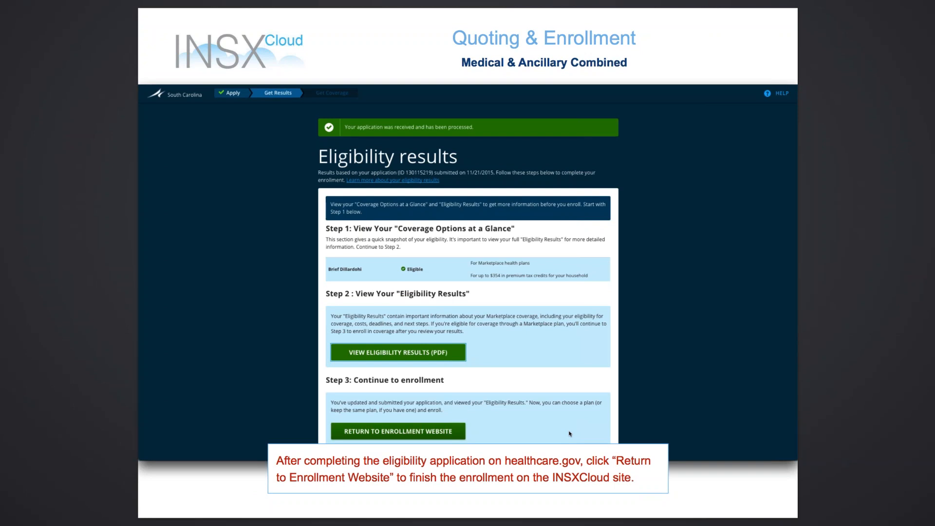
{"action": "key", "text": "Right"}
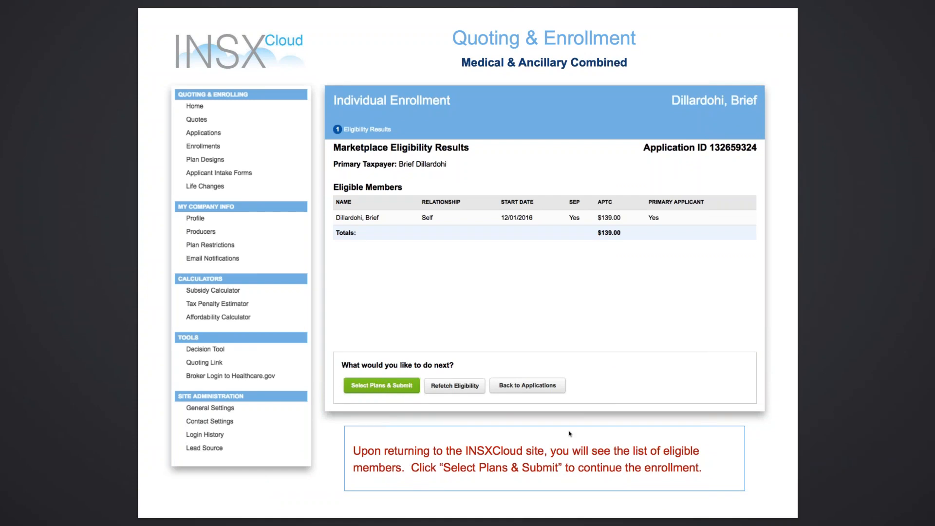
{"action": "left_click", "coordinate": [394, 393]}
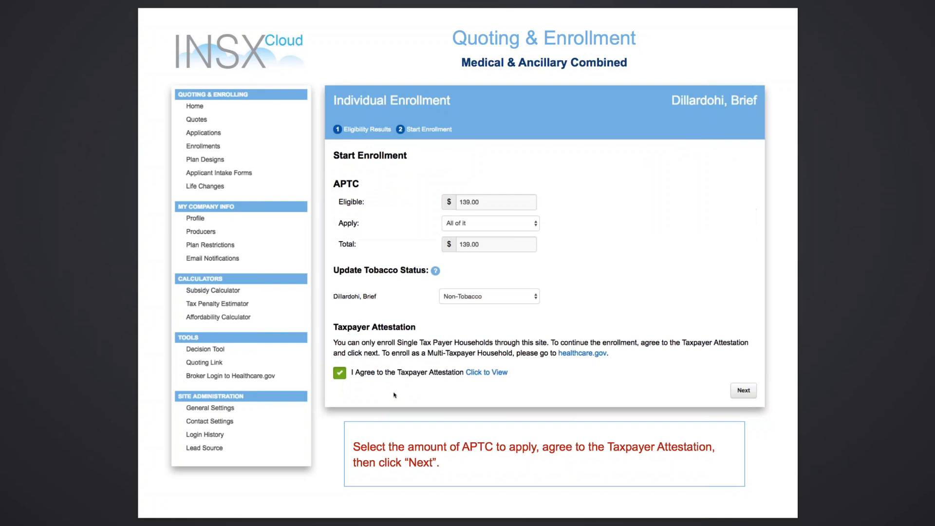
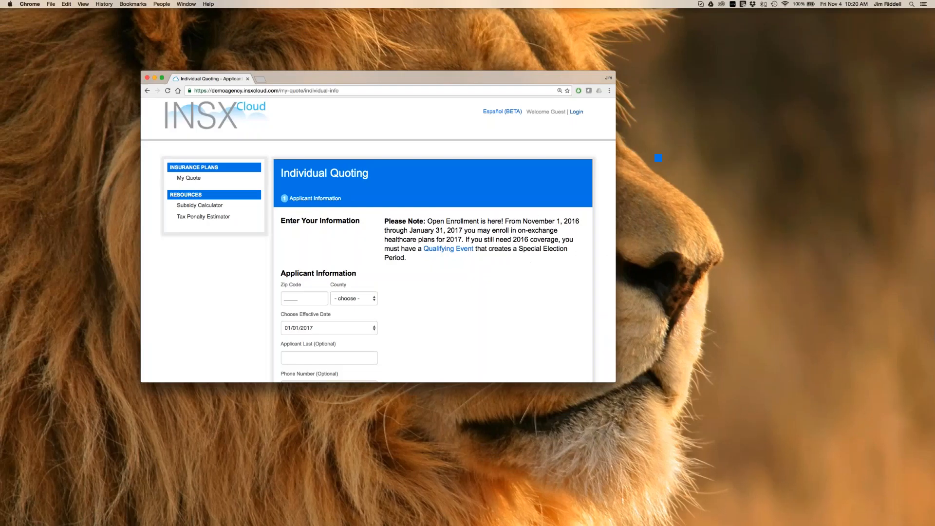
Open an additional browser tab, maximize the window and open the login page of the demo agency site.
{"action": "left_click", "coordinate": [260, 79]}
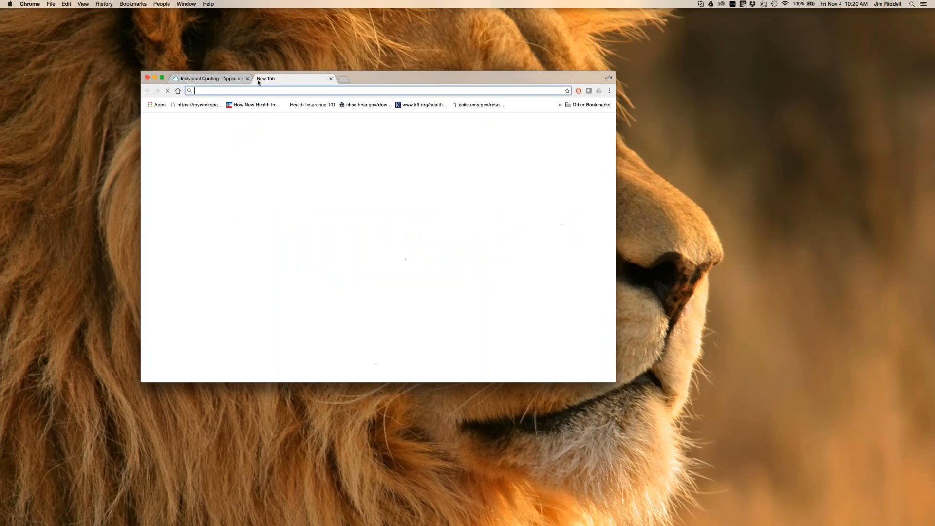
{"action": "left_click", "coordinate": [210, 79]}
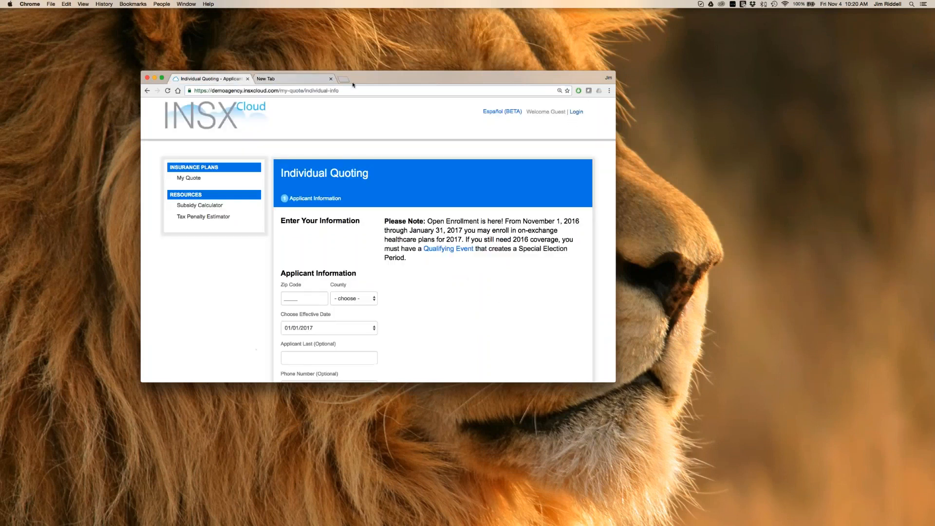
{"action": "left_click", "coordinate": [162, 78]}
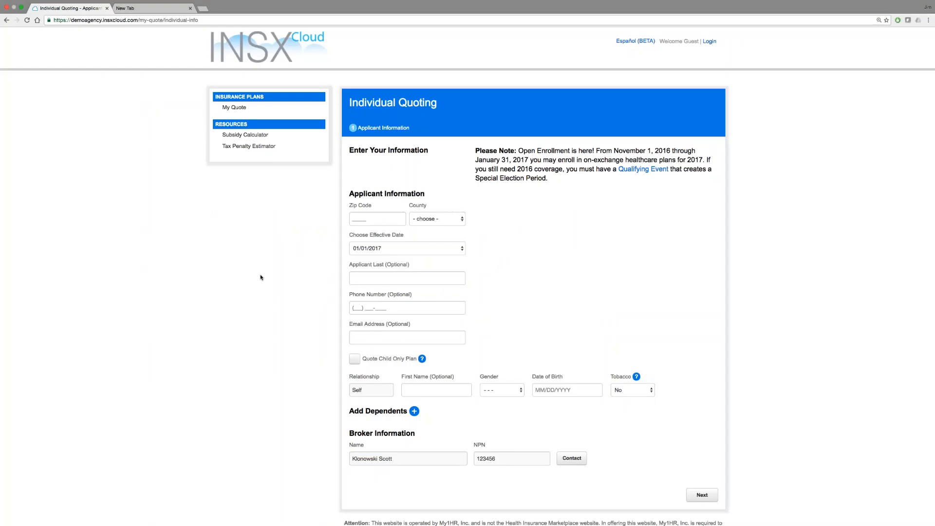
{"action": "left_click", "coordinate": [710, 42]}
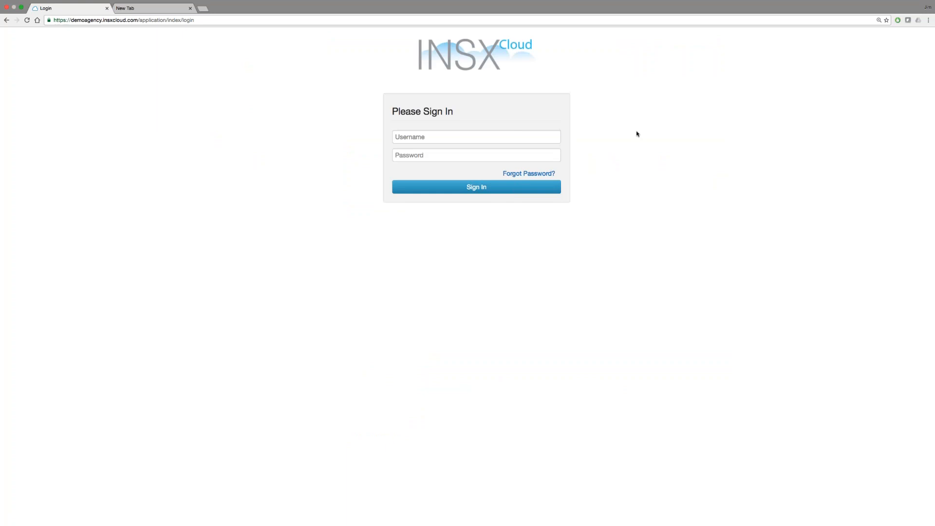
Try to sign in by entering the broker's username and the account password.
{"action": "left_click", "coordinate": [435, 135]}
{"action": "type", "text": "jim.r"}
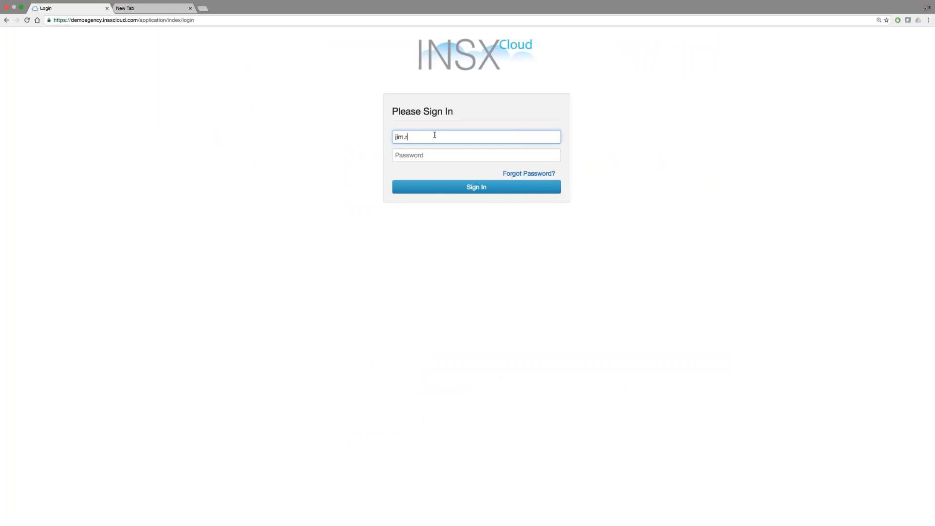
{"action": "key", "text": "Tab"}
{"action": "type", "text": "•••••••••"}
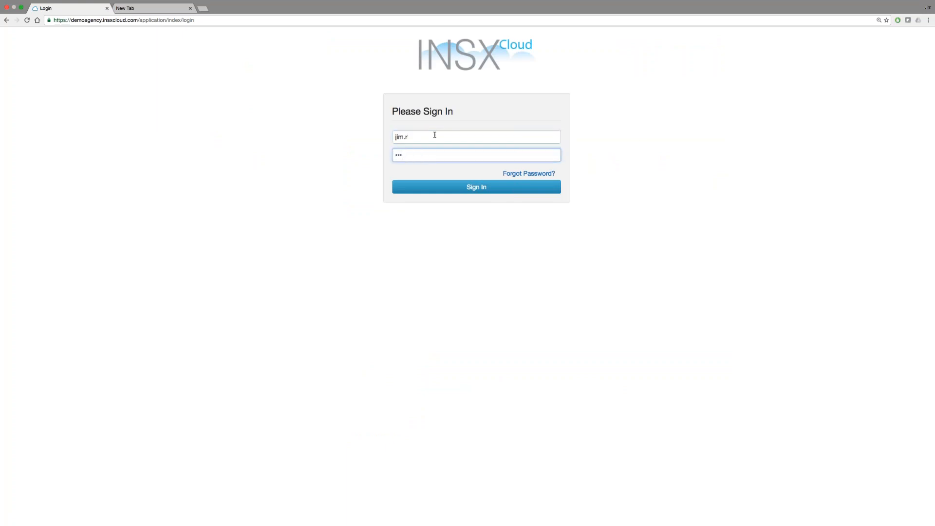
{"action": "key", "text": "Return"}
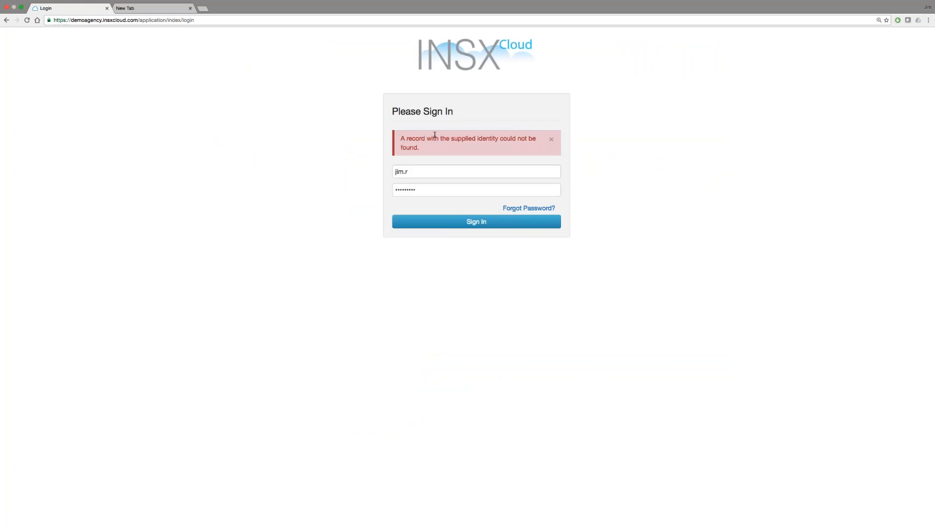
Correct the broker's username, re-enter the account password and sign in.
{"action": "double_click", "coordinate": [418, 169]}
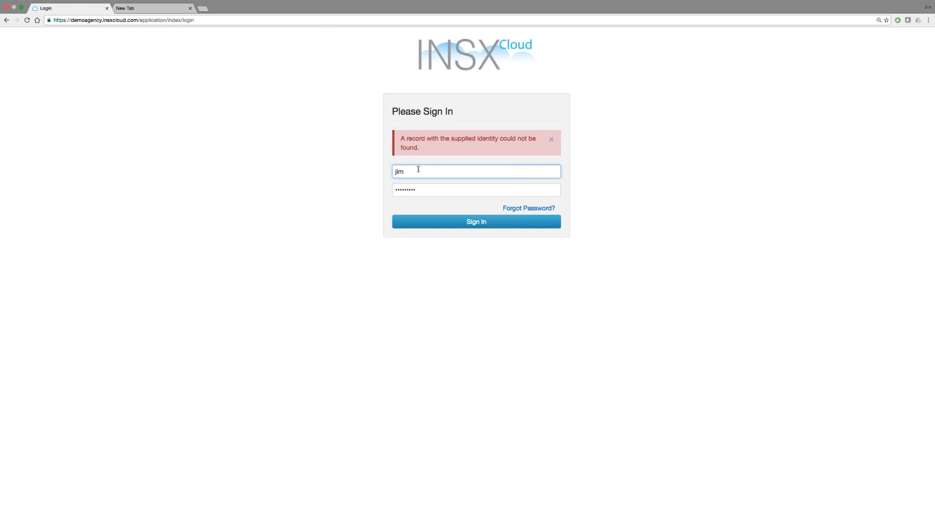
{"action": "key", "text": "Tab"}
{"action": "type", "text": "•"}
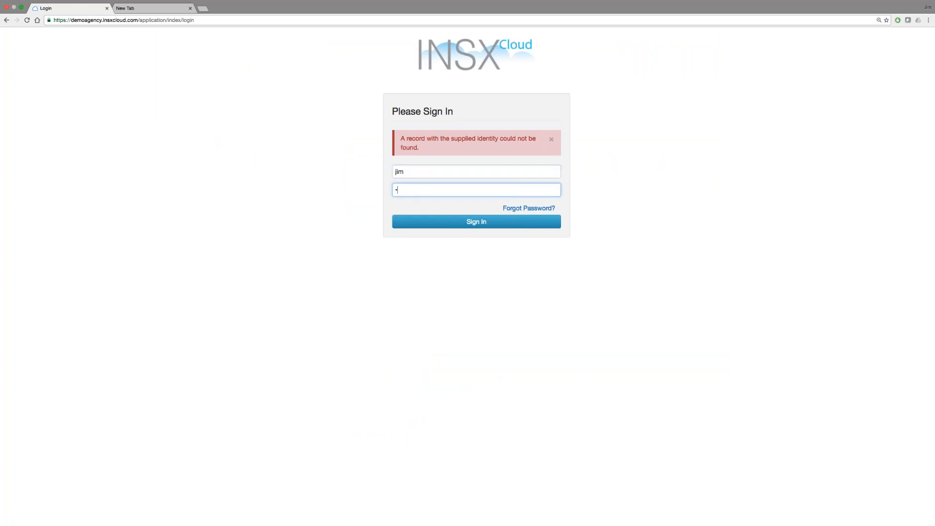
{"action": "type", "text": "•••••••"}
{"action": "key", "text": "Return"}
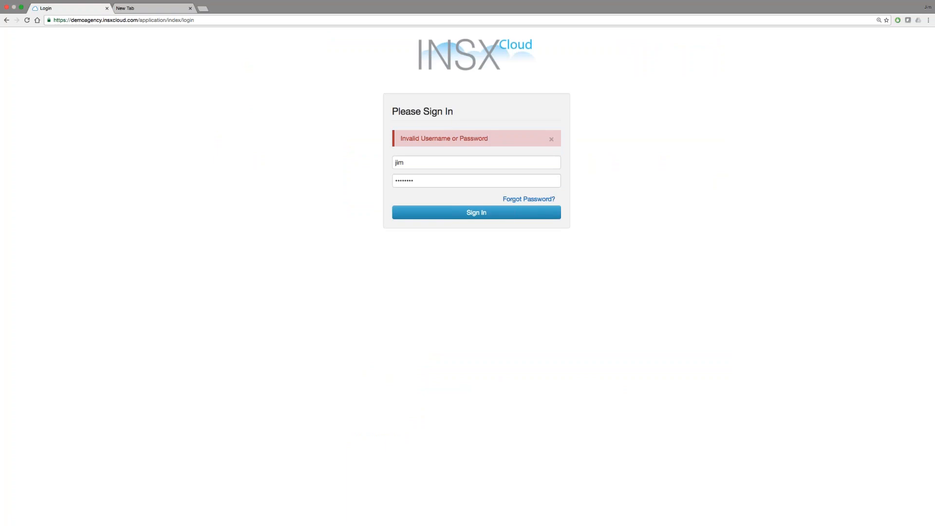
{"action": "key", "text": "Tab"}
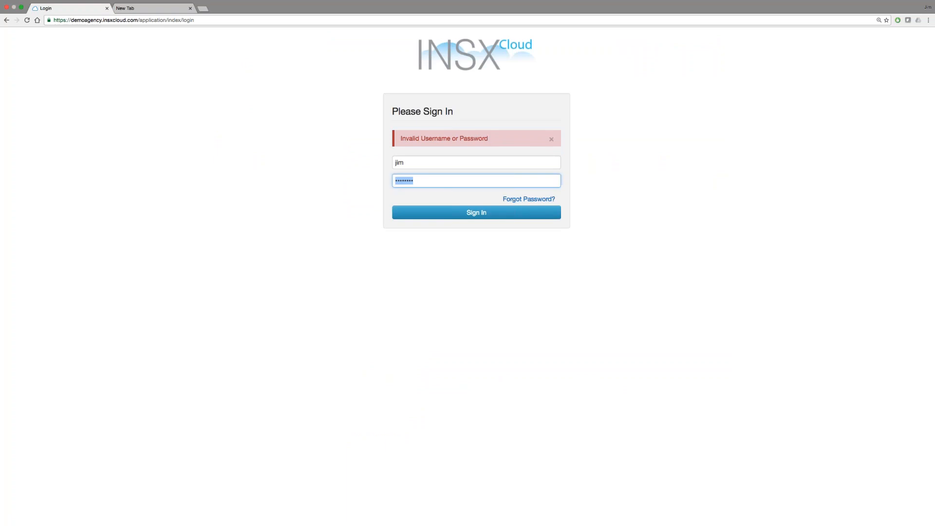
{"action": "type", "text": "•••••••••"}
{"action": "key", "text": "Return"}
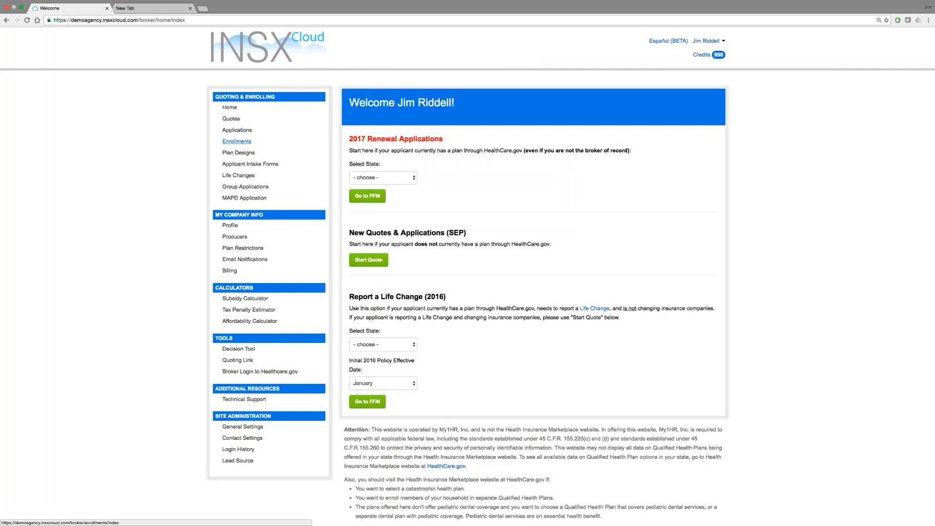
Open the list of applications and examine the Started, Submitted and eligibility entries in the status column.
{"action": "left_click", "coordinate": [237, 130]}
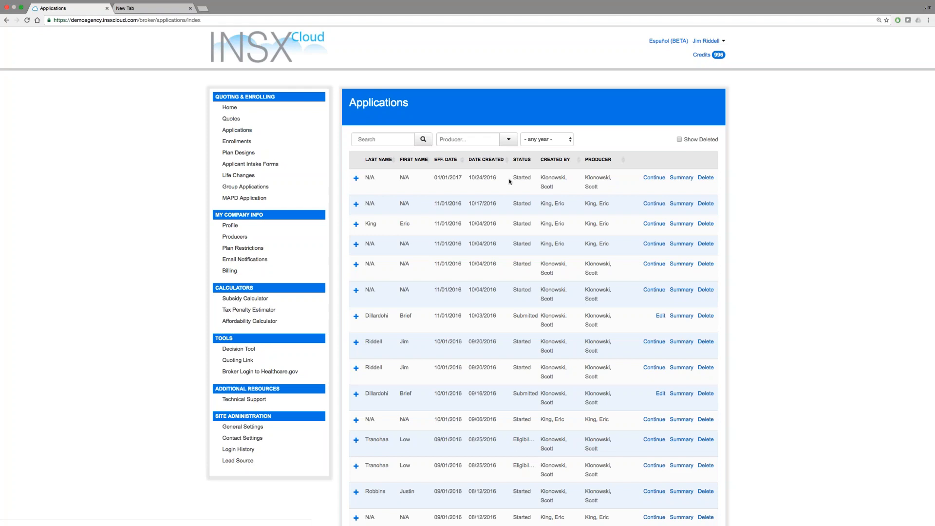
{"action": "left_click_drag", "start_coordinate": [510, 181], "coordinate": [536, 176]}
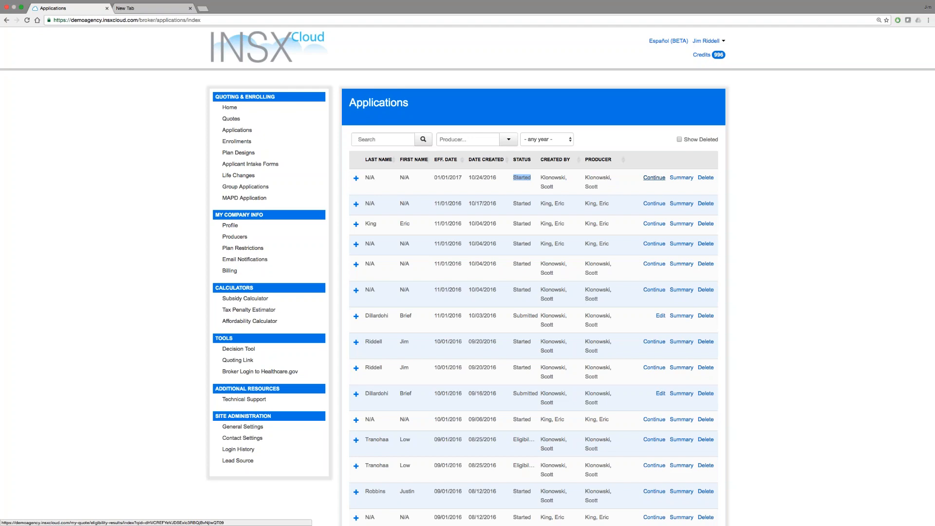
{"action": "scroll", "coordinate": [536, 292], "scroll_direction": "down", "scroll_amount": 1}
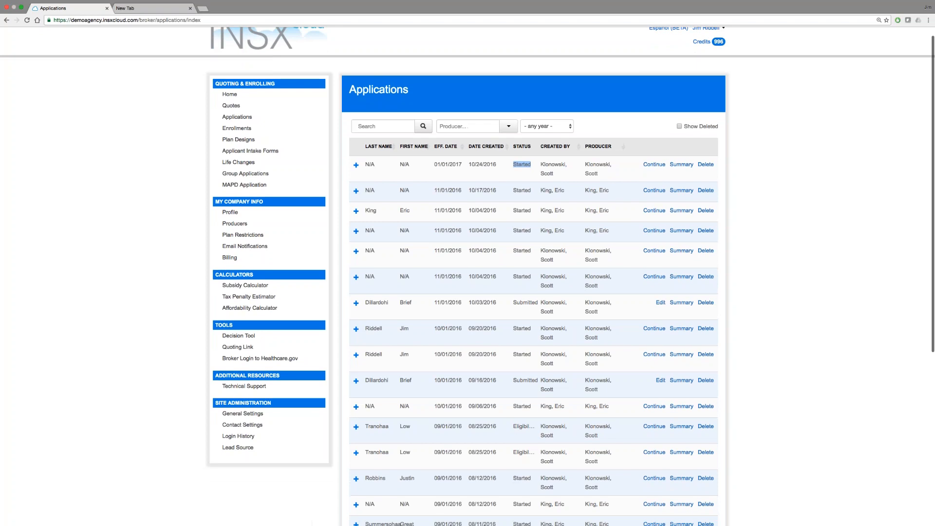
{"action": "left_click_drag", "start_coordinate": [513, 380], "coordinate": [539, 380]}
{"action": "scroll", "coordinate": [538, 380], "scroll_direction": "down", "scroll_amount": 1}
{"action": "scroll", "coordinate": [554, 399], "scroll_direction": "down", "scroll_amount": 3}
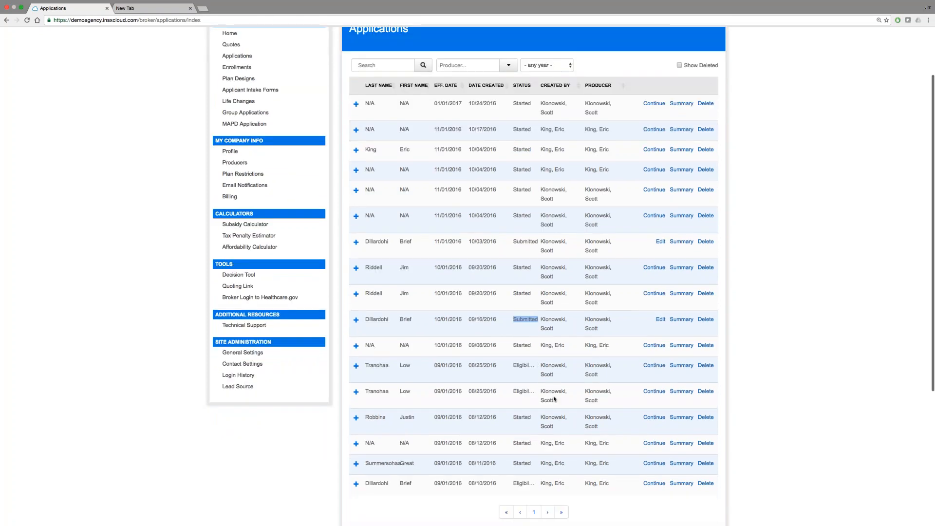
{"action": "left_click", "coordinate": [514, 365]}
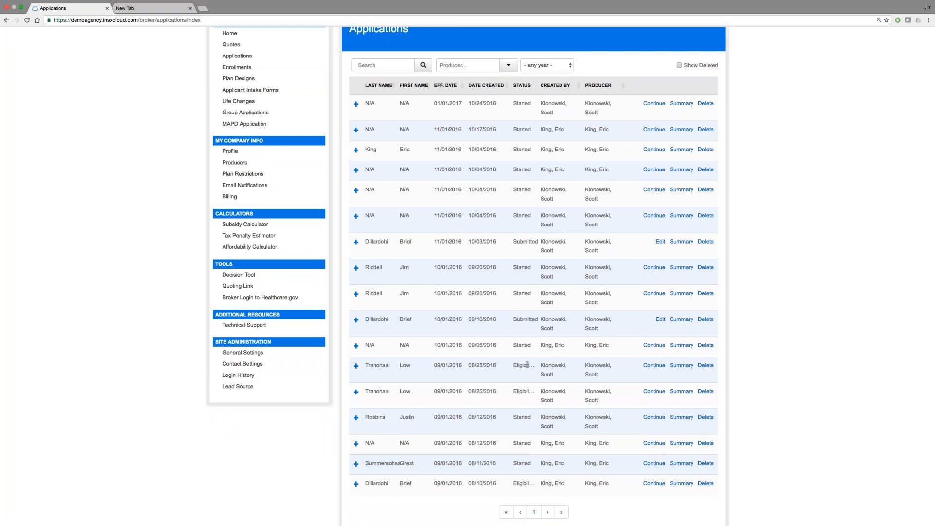
{"action": "left_click_drag", "start_coordinate": [514, 365], "coordinate": [533, 365]}
{"action": "left_click", "coordinate": [528, 365]}
Continue the second application created 08/25/2016 to view its eligibility results, and return to the applications list to check the 10/03/2016 application's status.
{"action": "left_click", "coordinate": [652, 392]}
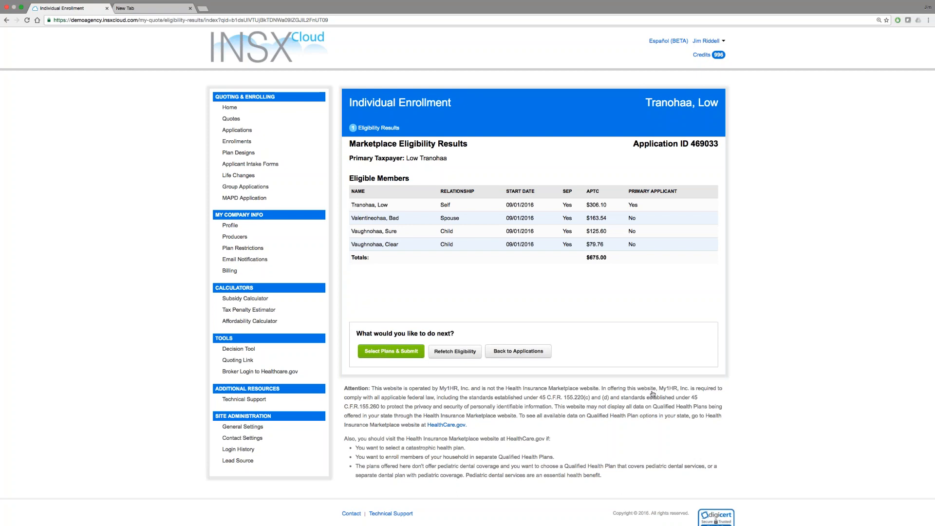
{"action": "left_click", "coordinate": [237, 130]}
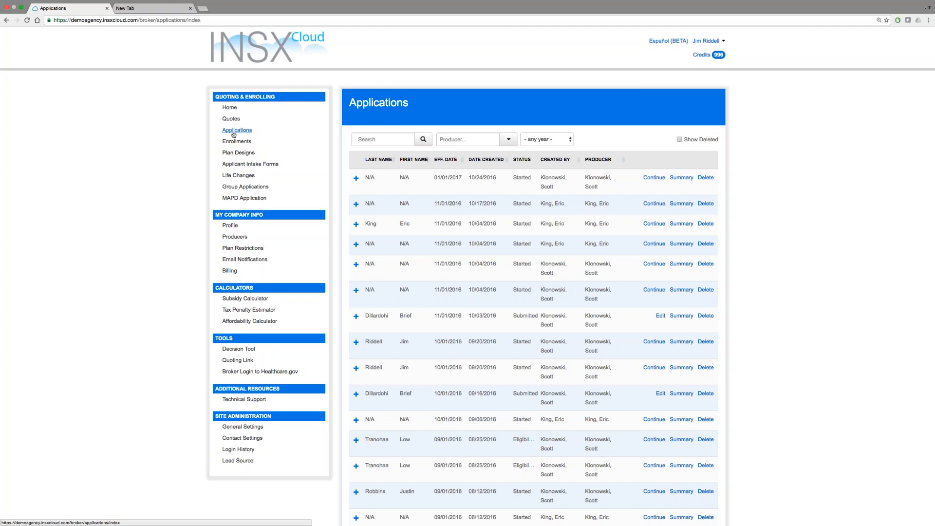
{"action": "double_click", "coordinate": [537, 315]}
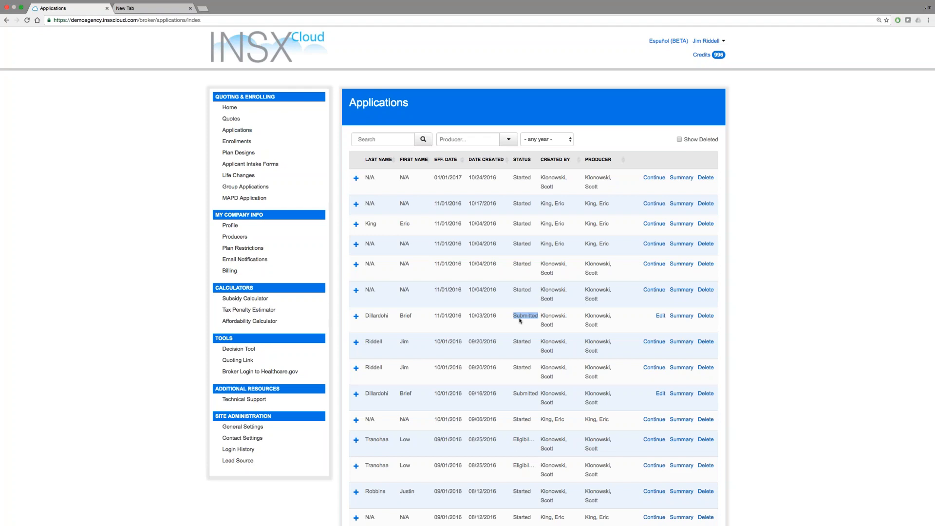
List the submitted enrollments for 2016 and view the details of the first one submitted on 10/03/2016.
{"action": "left_click", "coordinate": [243, 142]}
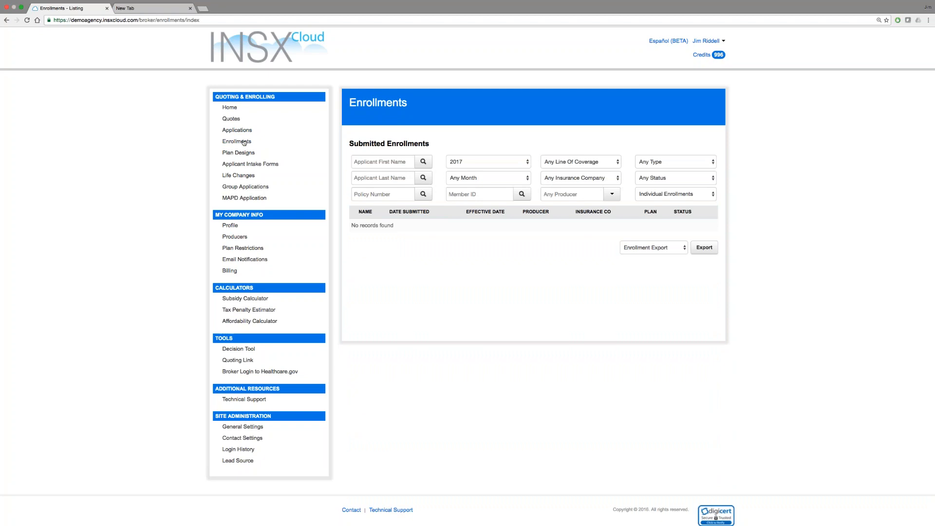
{"action": "left_click", "coordinate": [472, 162]}
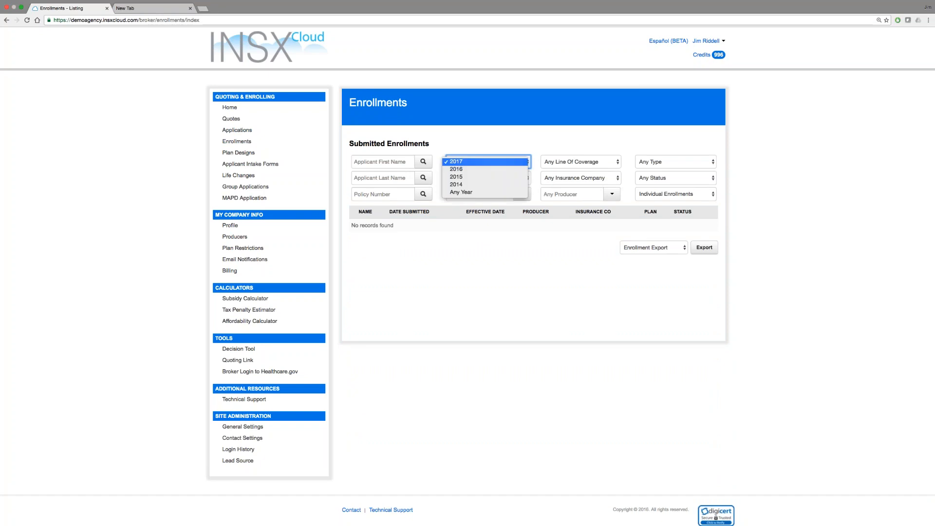
{"action": "left_click", "coordinate": [471, 166]}
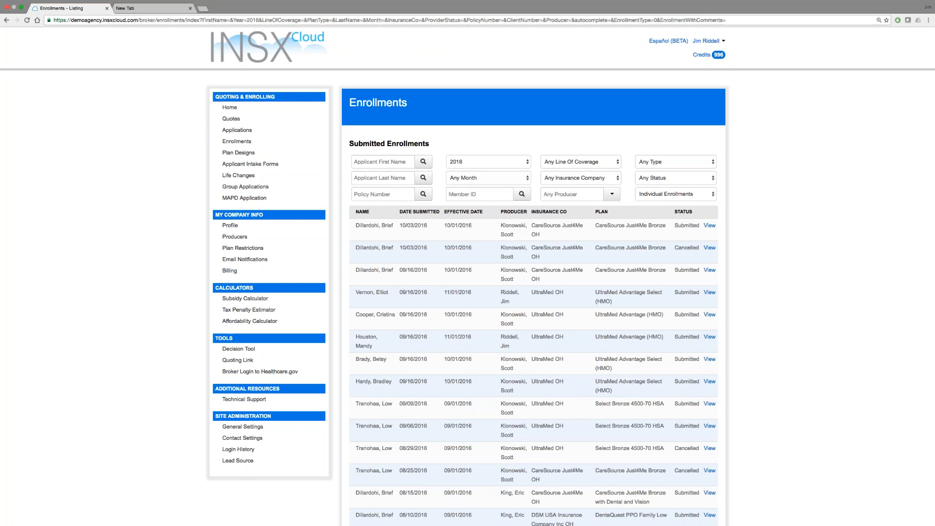
{"action": "left_click", "coordinate": [710, 227]}
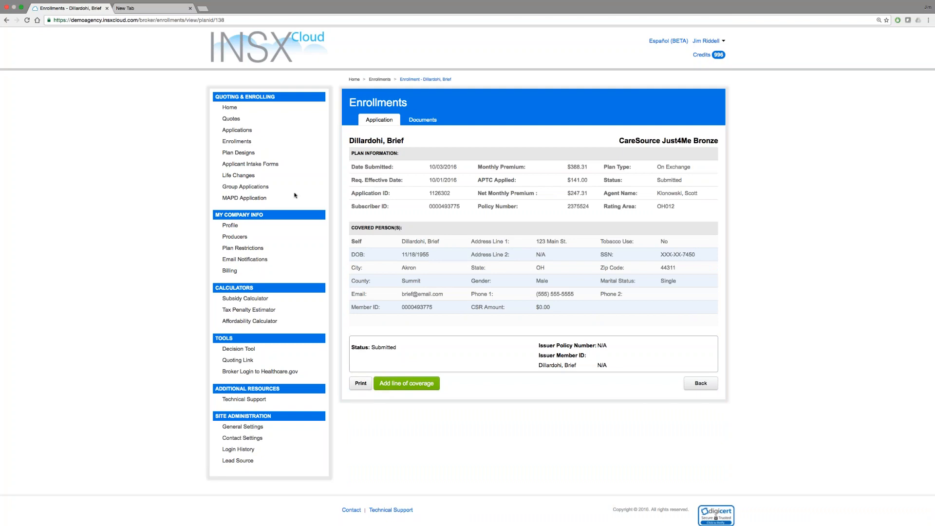
Return to the applications list and open the submitted application created 10/03/2016 for editing.
{"action": "left_click", "coordinate": [238, 131]}
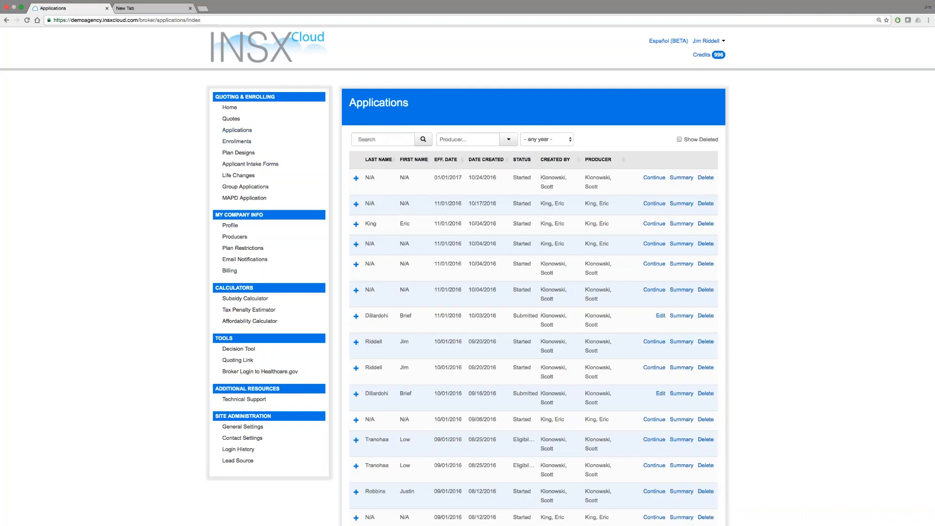
{"action": "left_click_drag", "start_coordinate": [513, 315], "coordinate": [533, 317]}
{"action": "left_click", "coordinate": [661, 317]}
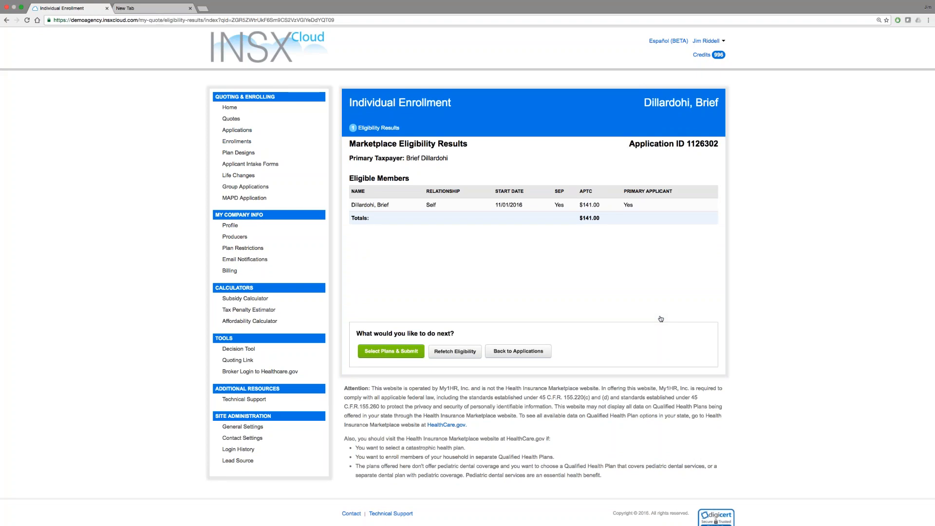
Filter the submitted enrollments to 2016, compare the statuses of the two 10/03/2016 enrollments, and return to the home page.
{"action": "left_click", "coordinate": [237, 142]}
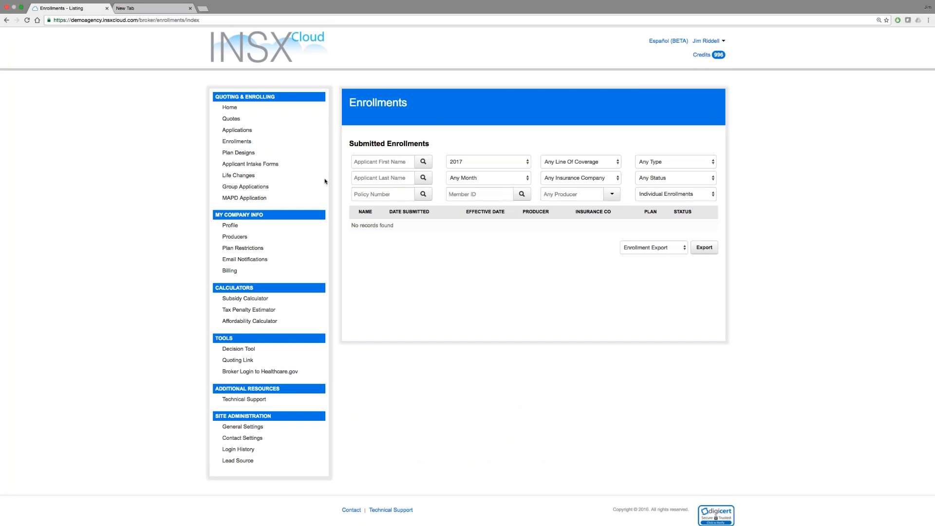
{"action": "left_click", "coordinate": [489, 162]}
{"action": "left_click", "coordinate": [493, 169]}
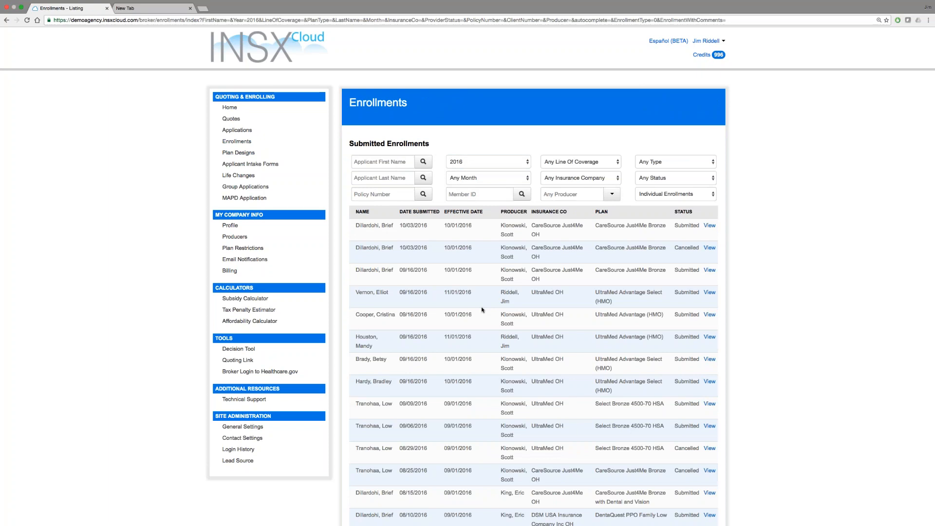
{"action": "left_click_drag", "start_coordinate": [674, 225], "coordinate": [703, 248]}
{"action": "left_click", "coordinate": [714, 248]}
{"action": "left_click", "coordinate": [230, 107]}
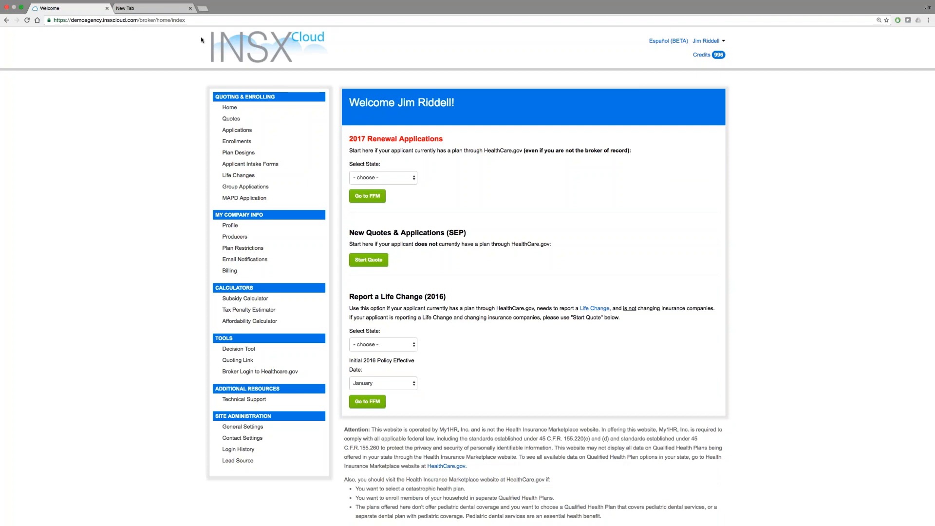
Load the agency site mayinsurance.insxcloud.com in the empty browser tab.
{"action": "left_click", "coordinate": [166, 14]}
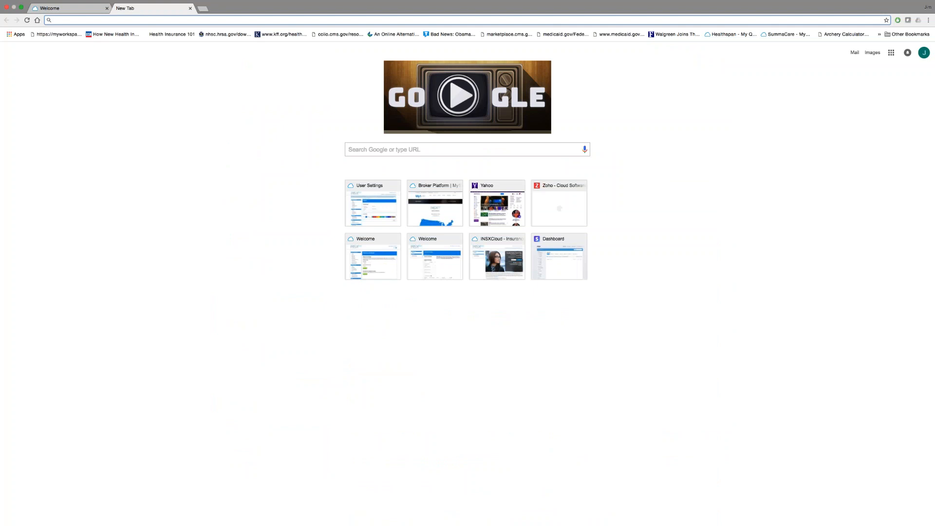
{"action": "type", "text": "mayinsurance.insxcloud.com"}
{"action": "key", "text": "Return"}
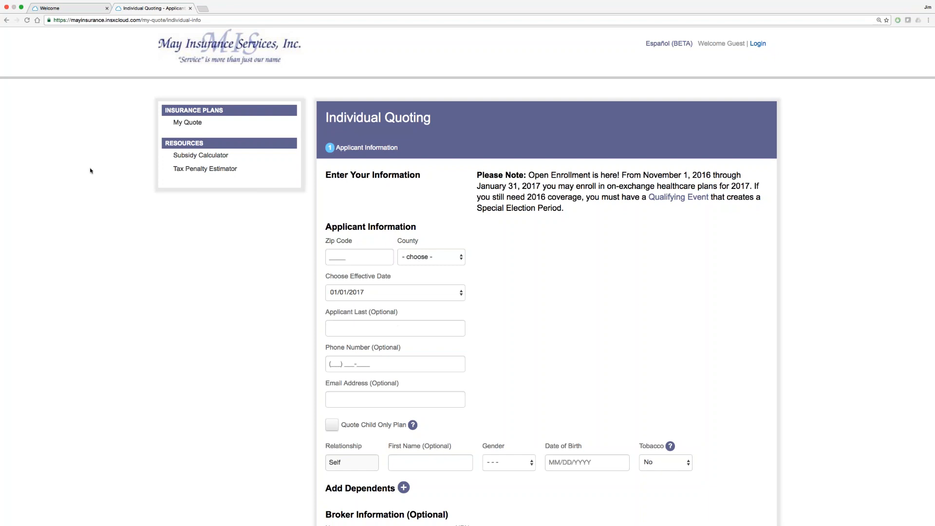
Open the technical support page from the broker site, enlarge it, and examine the support hours and phone number.
{"action": "left_click", "coordinate": [89, 9]}
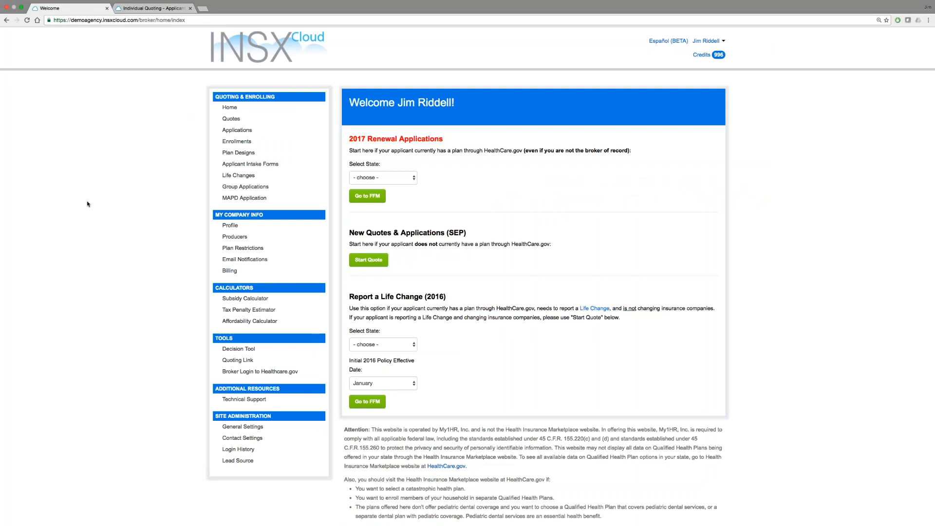
{"action": "left_click", "coordinate": [261, 401]}
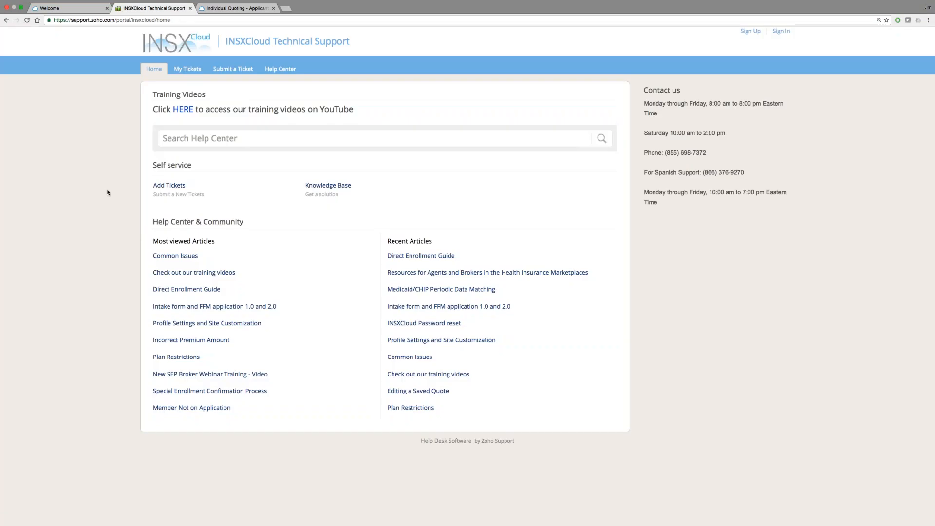
{"action": "key", "text": "super+equal"}
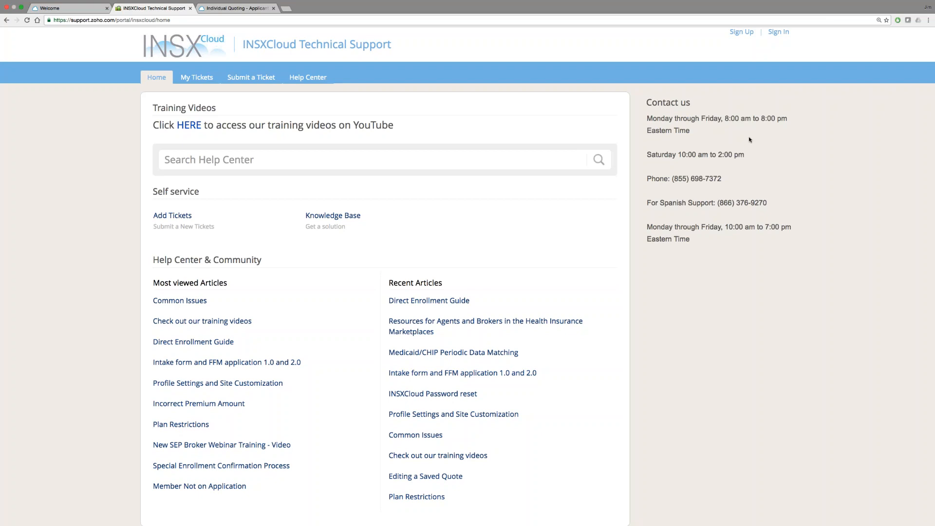
{"action": "left_click_drag", "start_coordinate": [750, 140], "coordinate": [729, 127]}
{"action": "left_click", "coordinate": [797, 166]}
{"action": "left_click_drag", "start_coordinate": [722, 178], "coordinate": [673, 179]}
{"action": "left_click", "coordinate": [565, 206]}
{"action": "left_click", "coordinate": [57, 8]}
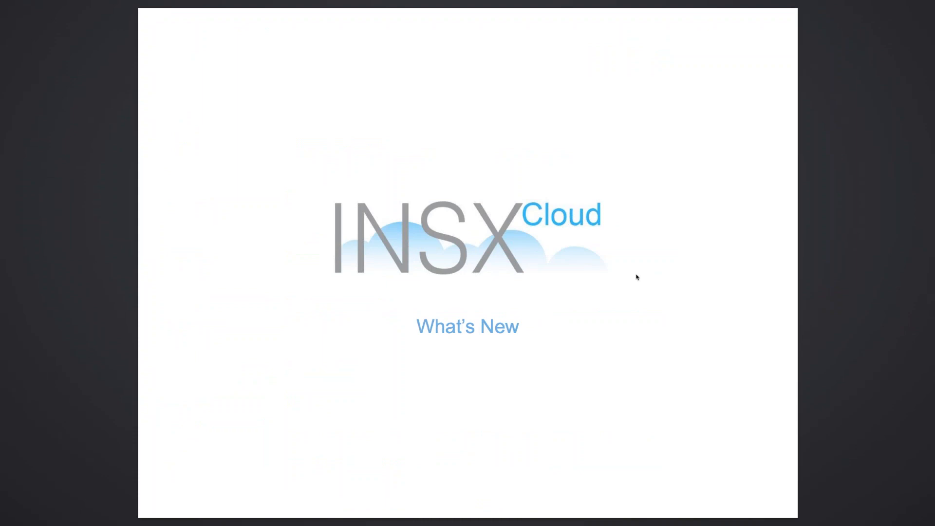
{"action": "key", "text": "Right"}
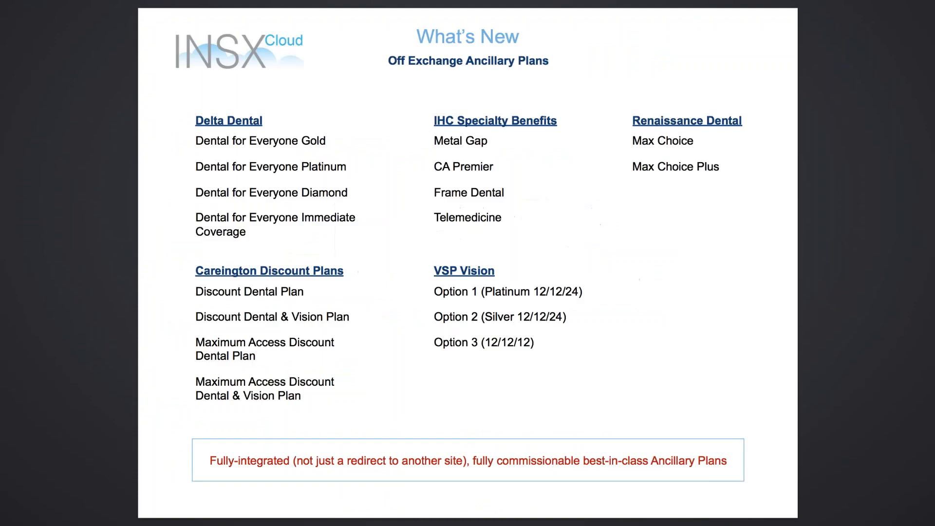